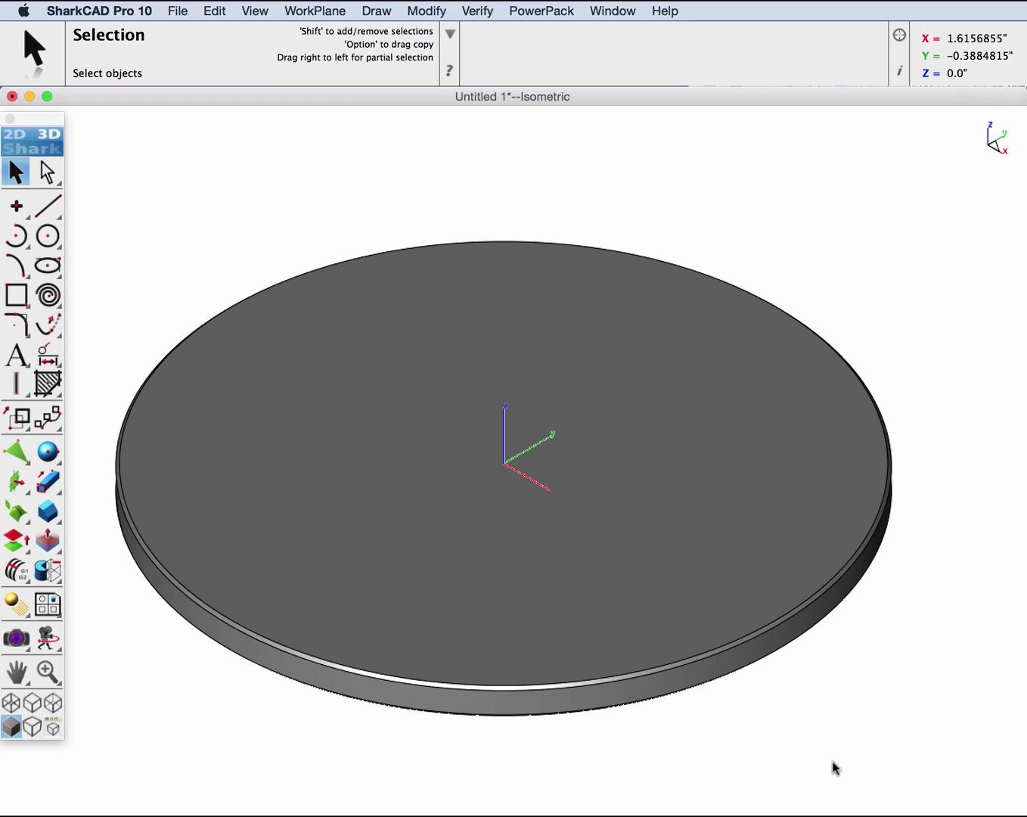
- Activate the Interpolate Spline tool to draw a curve above the thin disc
key("s")
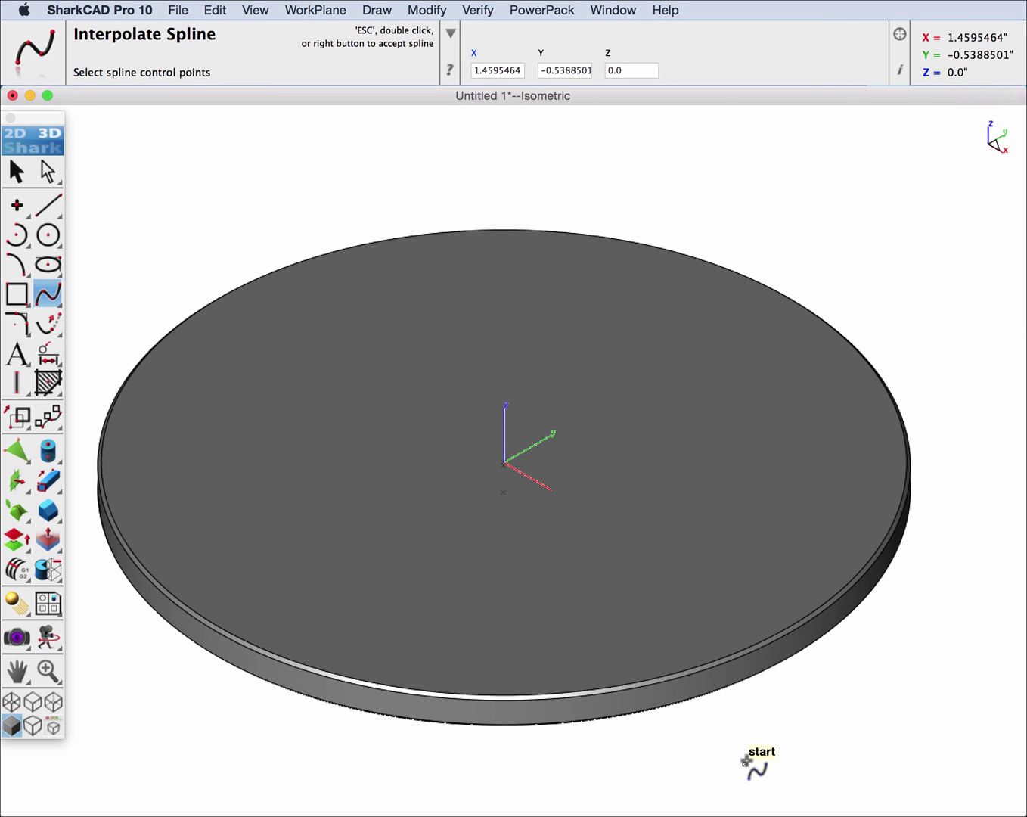
- Tear off the spline palette as a floating set and pick the Spiral Spline tool
left_click(744, 764)
left_click(18, 172)
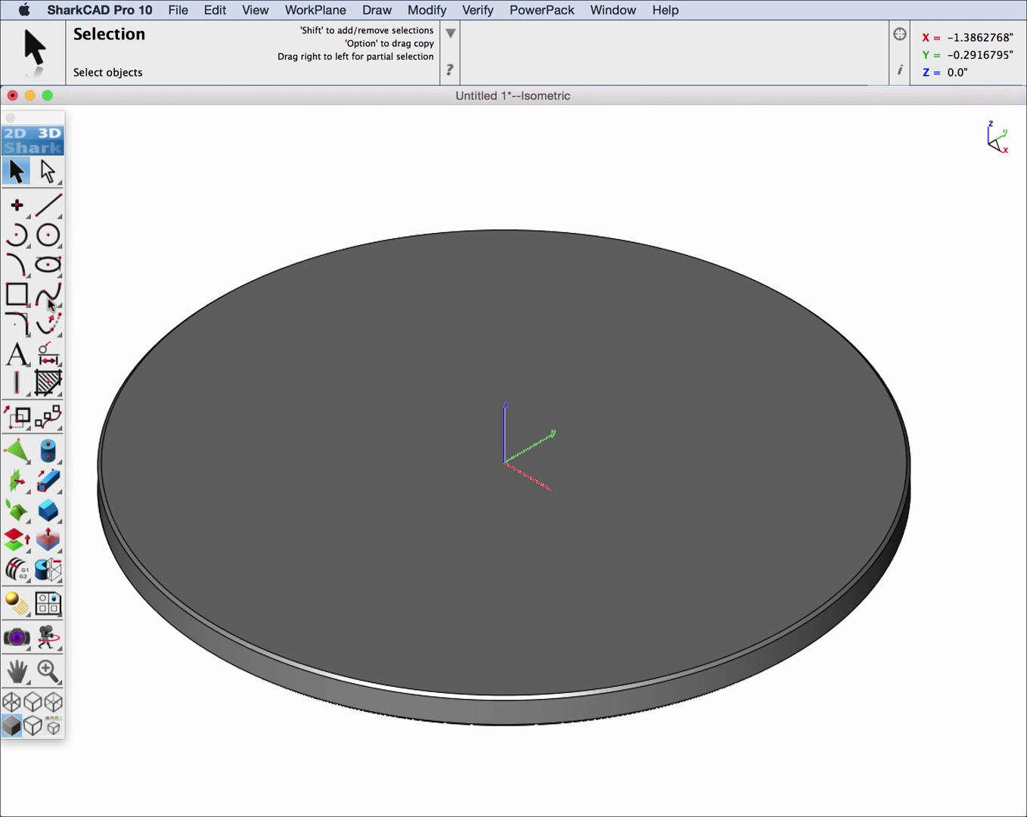
left_click_drag(49, 304, 95, 111)
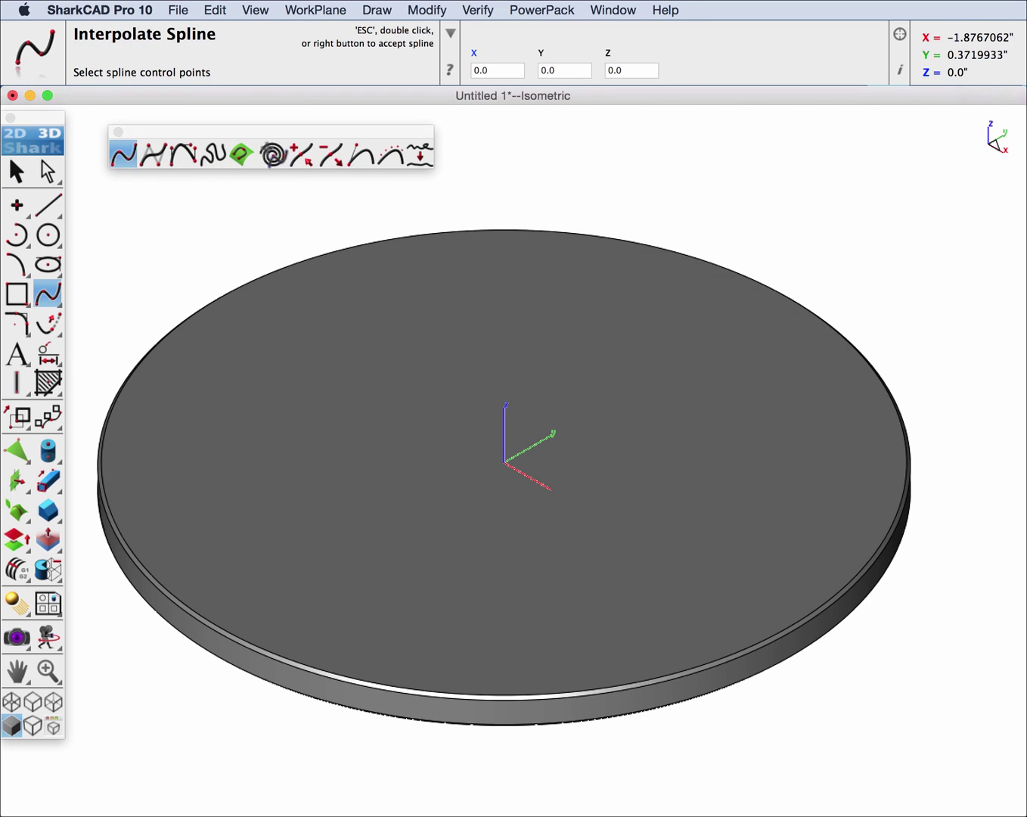
left_click_drag(276, 158, 140, 199)
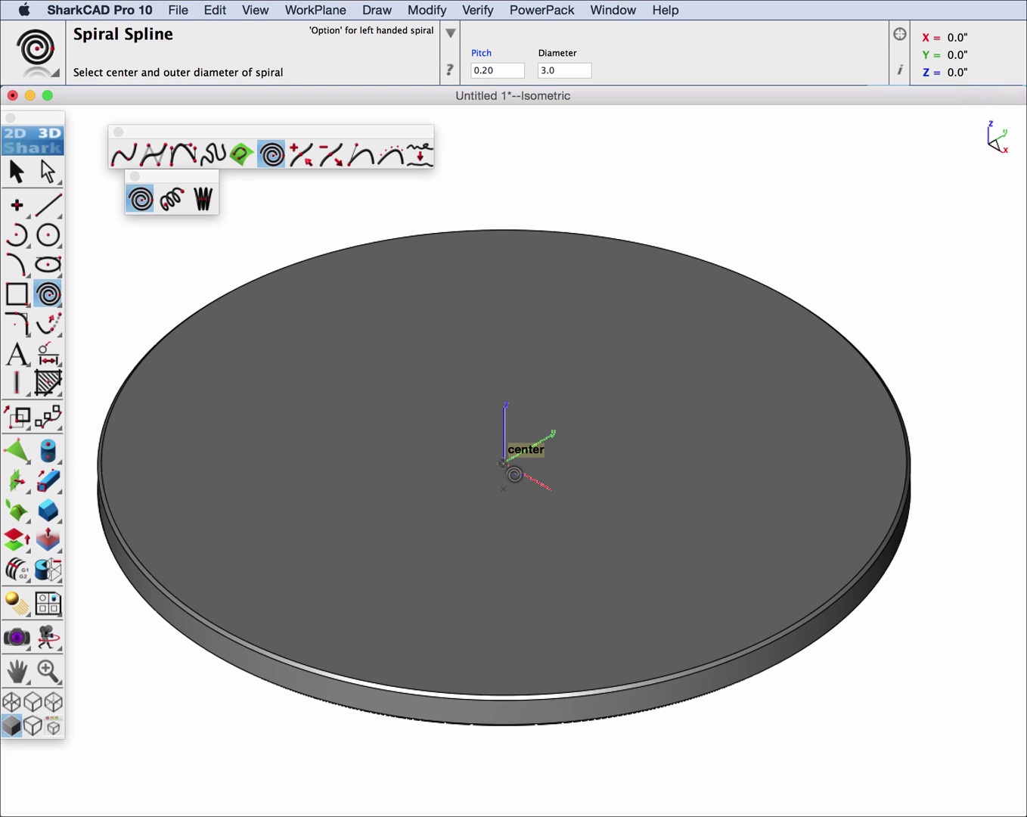
- Draw a spiral centred at the origin with pitch 0.1 and diameter 2
left_click(504, 463)
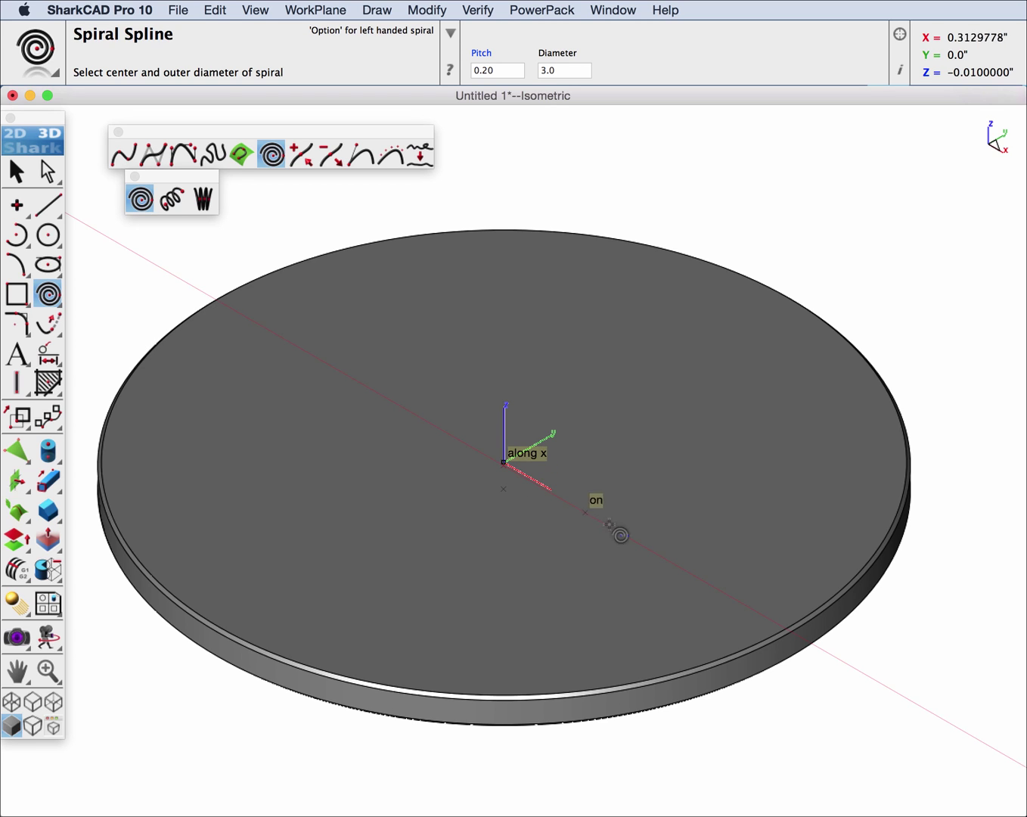
left_click(712, 587)
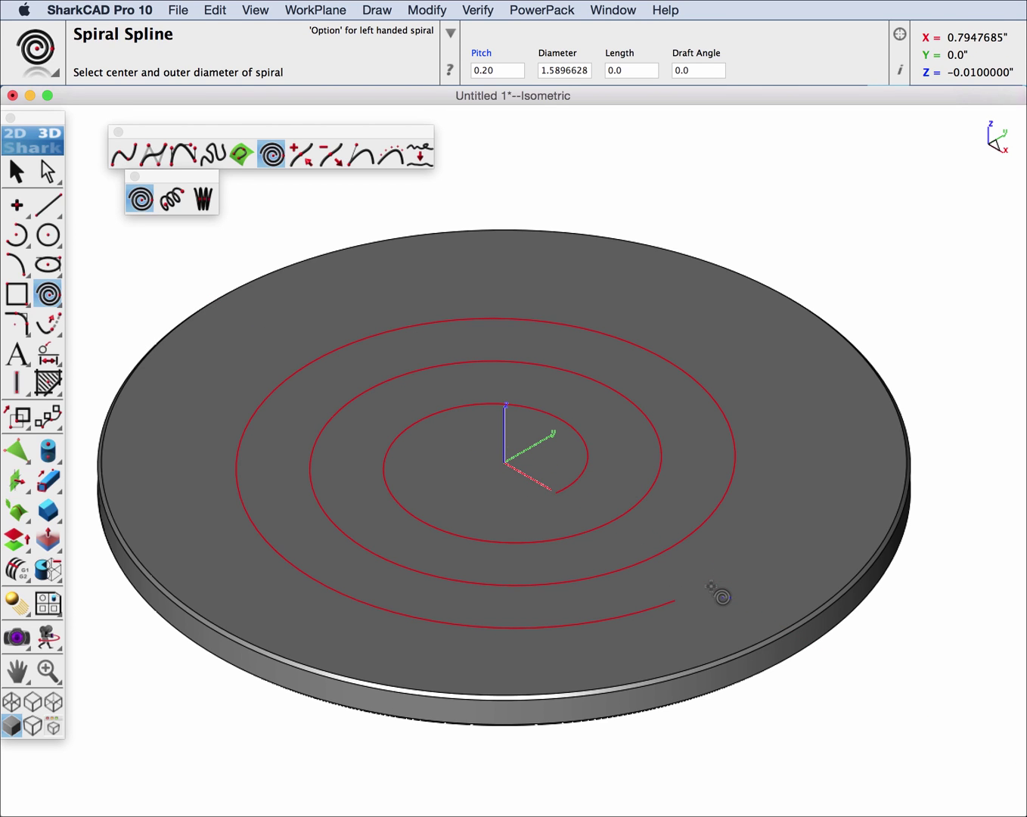
left_click(484, 57)
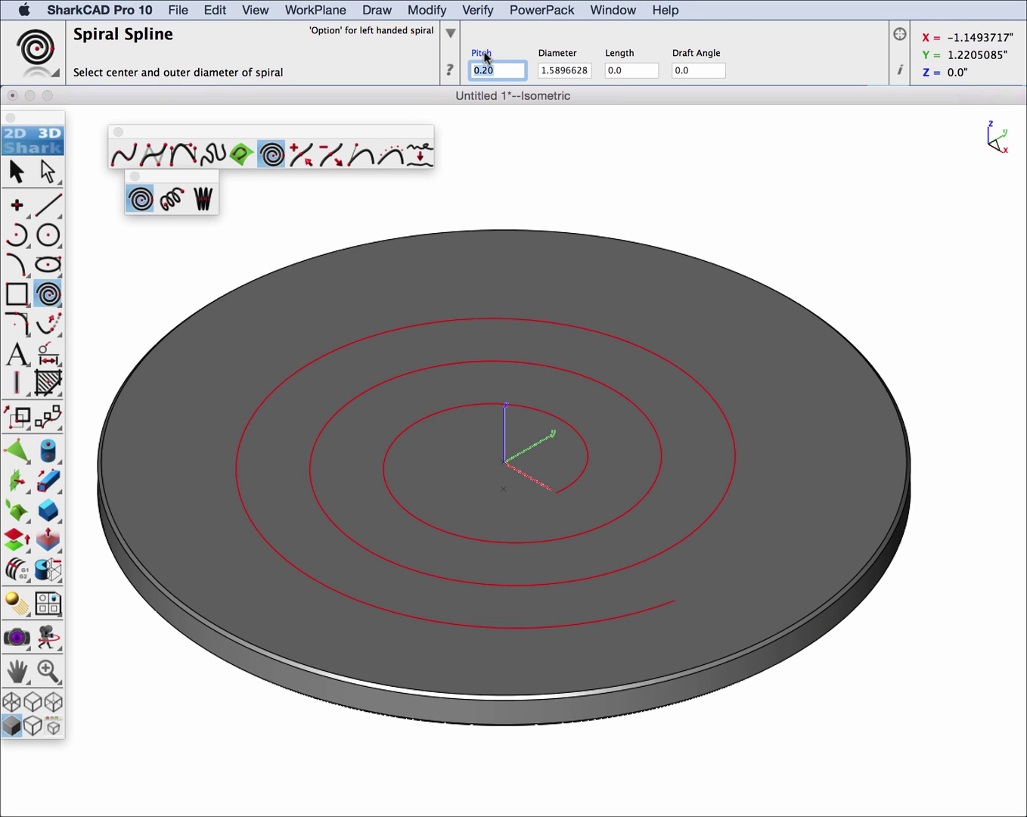
type("0.1")
key("Tab")
type("2")
key("Return")
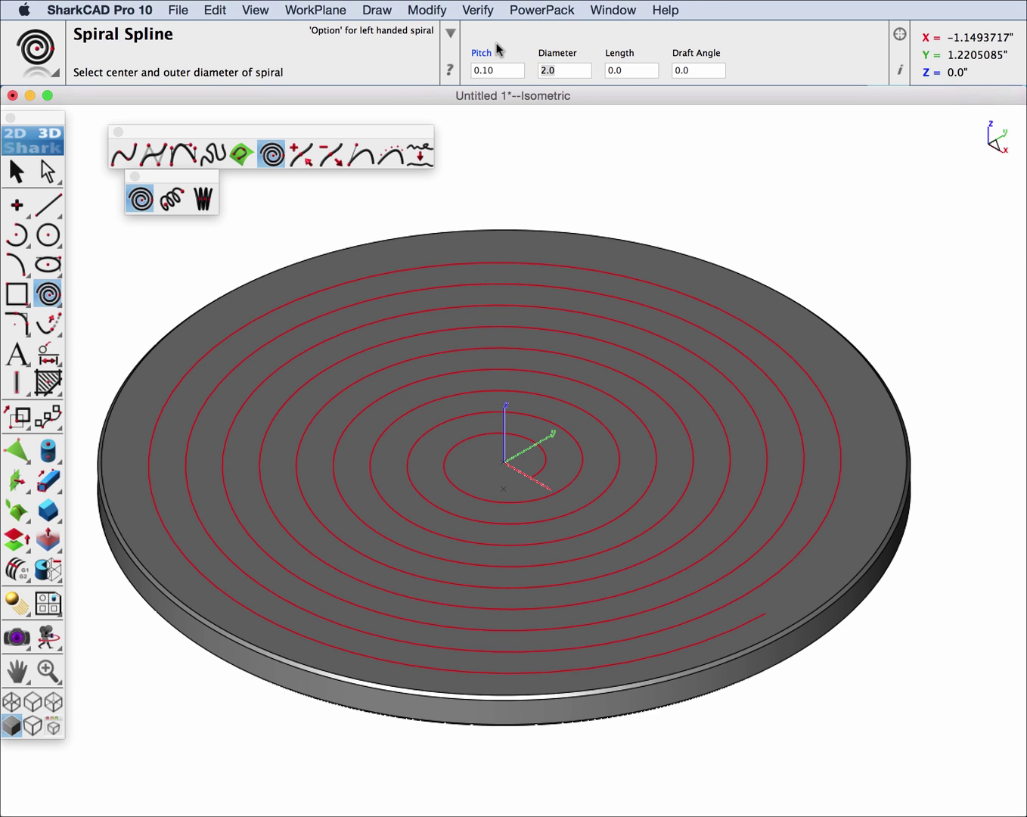
left_click(17, 176)
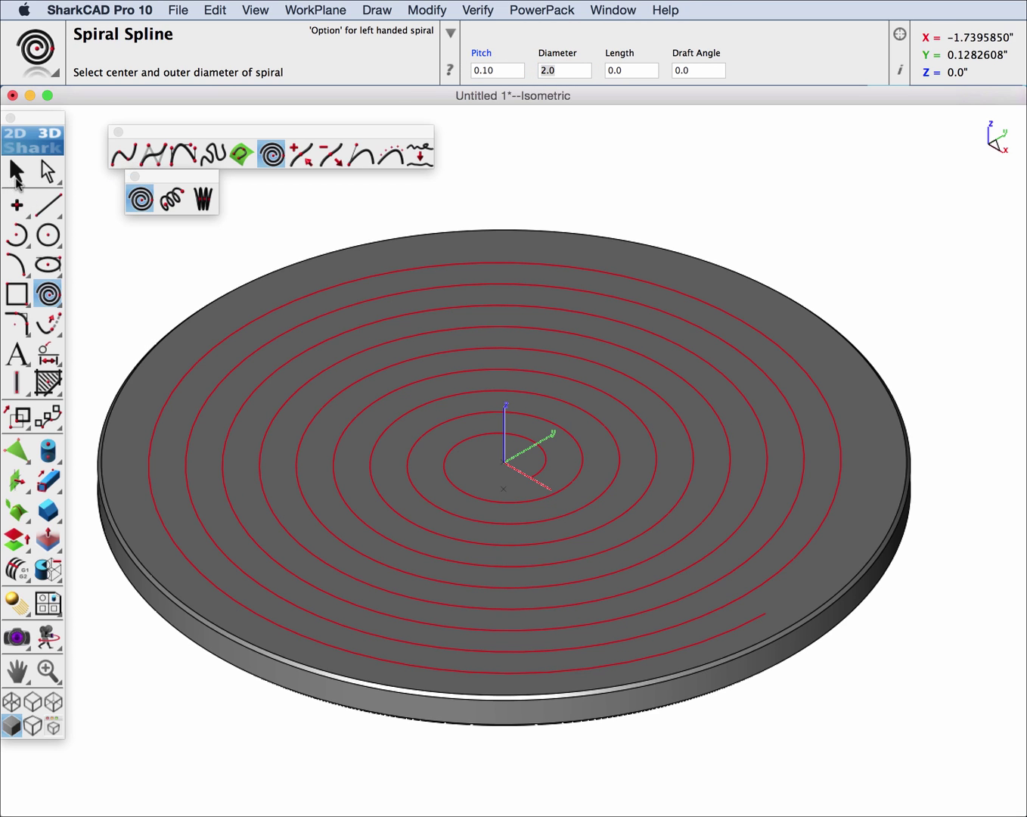
- Add a 0.080-diameter two-point cylinder from the spiral's outer end down through the disc
left_click(678, 168)
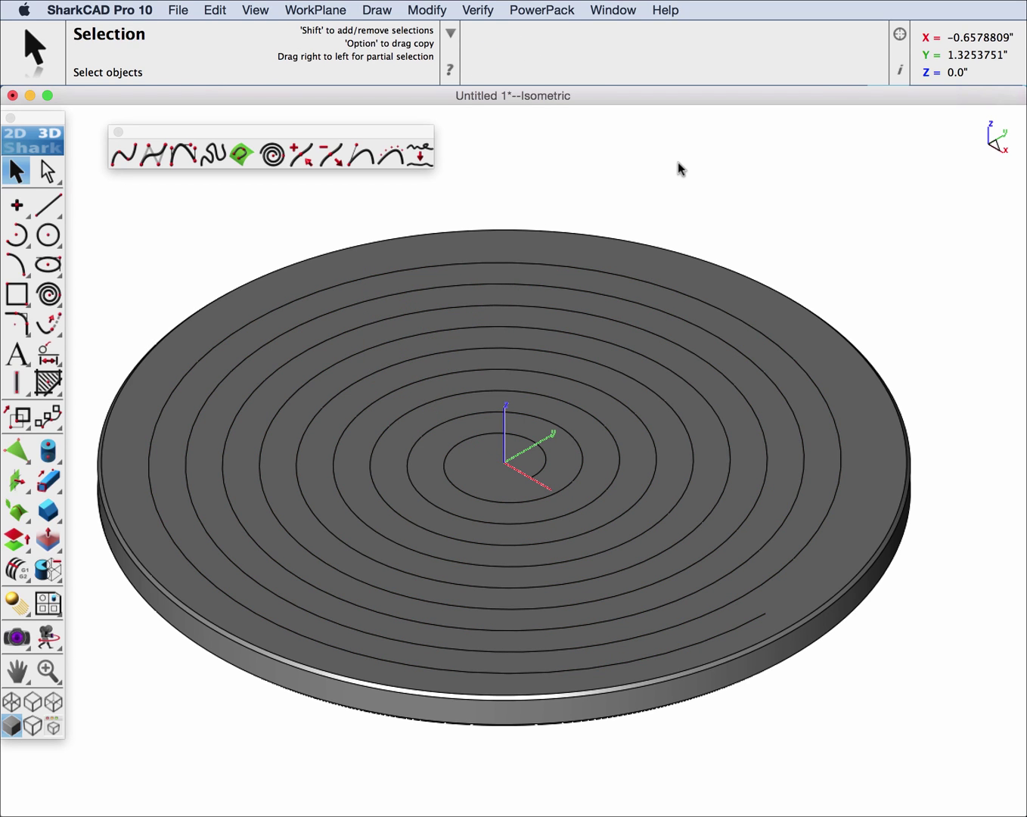
left_click(47, 451)
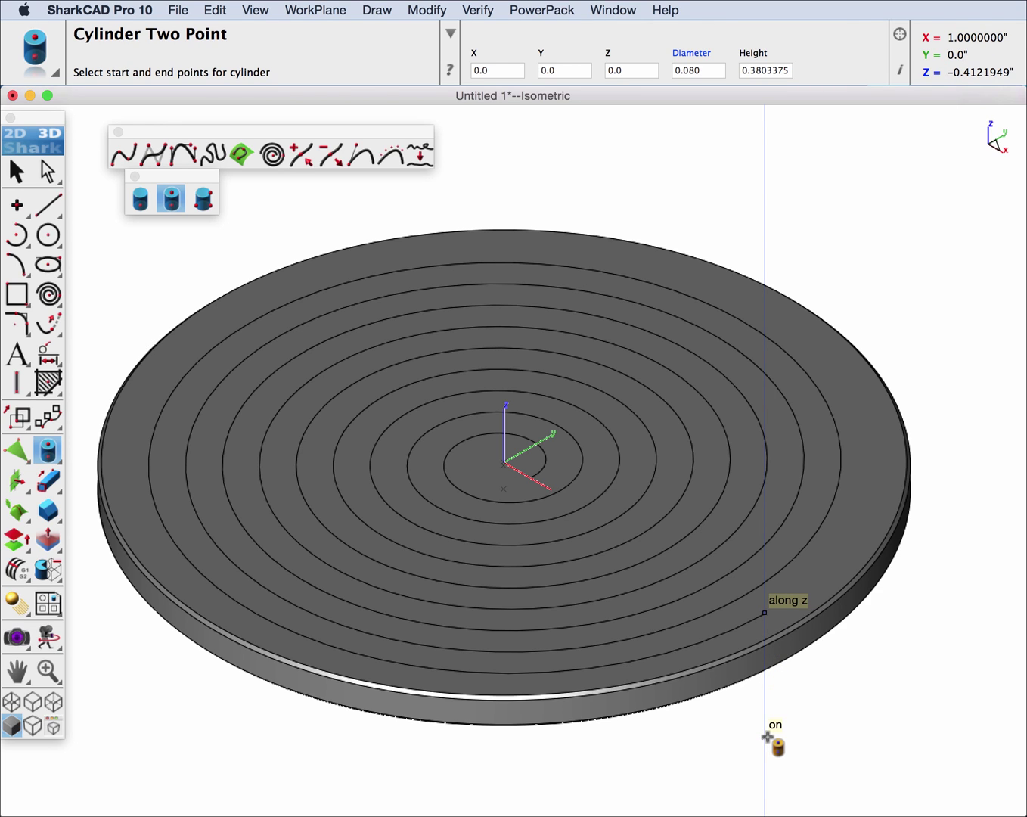
left_click(768, 737)
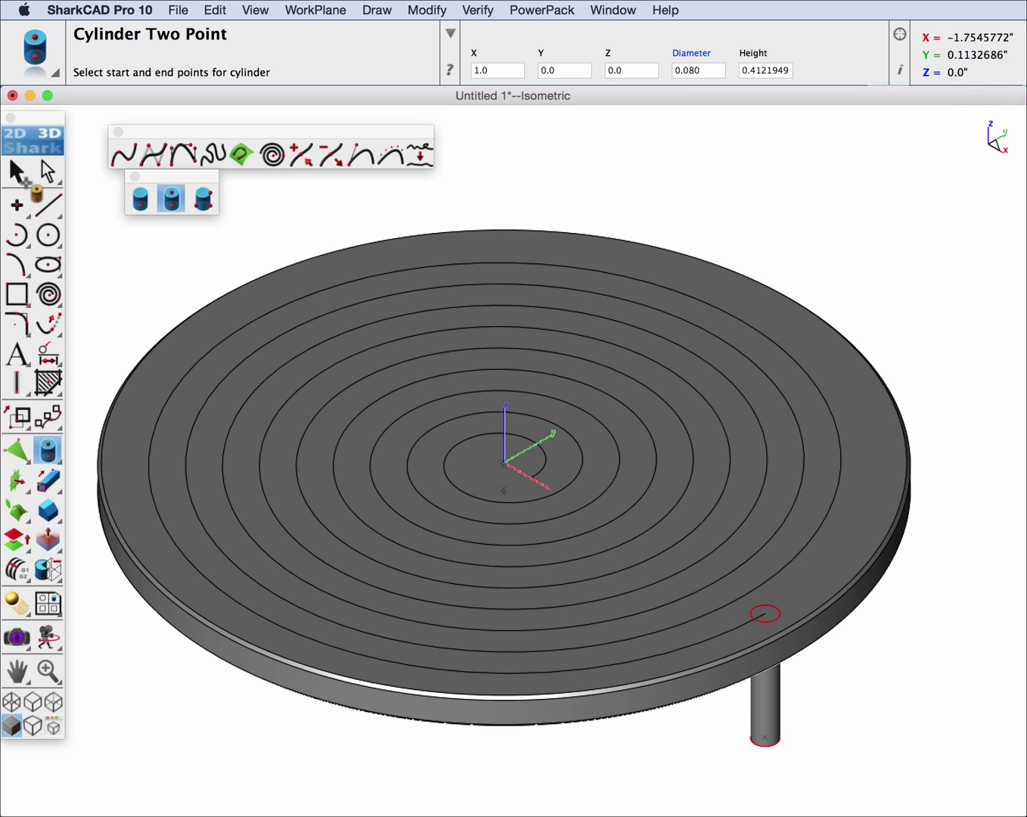
left_click(17, 171)
- Float the Duplicate palette, close the curve palette, and choose Path Duplicate
left_click_drag(48, 416, 530, 129)
left_click(118, 131)
left_click_drag(614, 126, 217, 136)
left_click(208, 168)
left_click(209, 158)
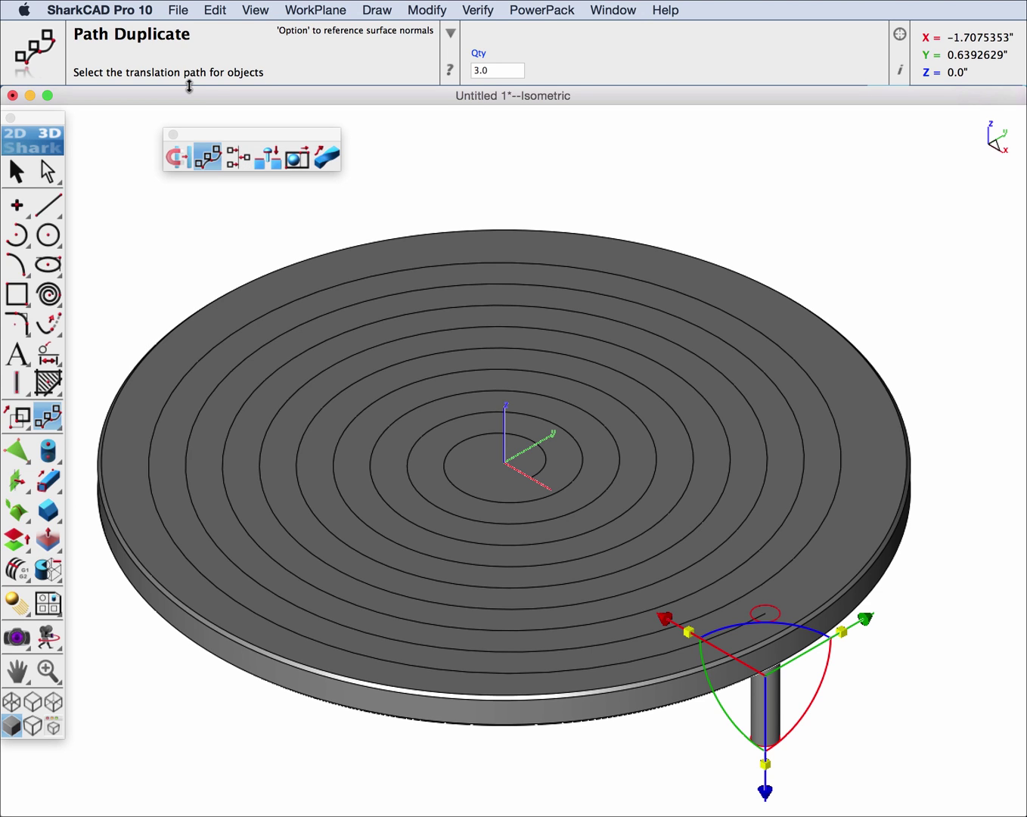
- Select the spiral and copy its length value, 31.1064080
left_click(18, 171)
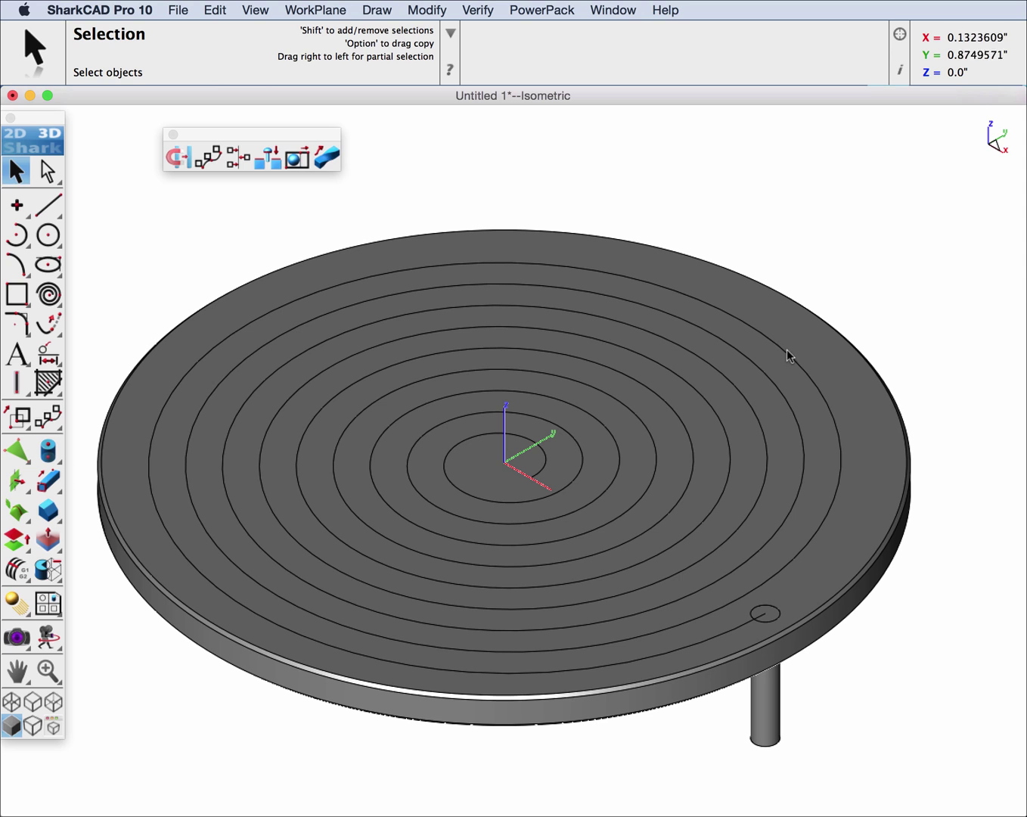
mouse_move(786, 356)
left_click(825, 350)
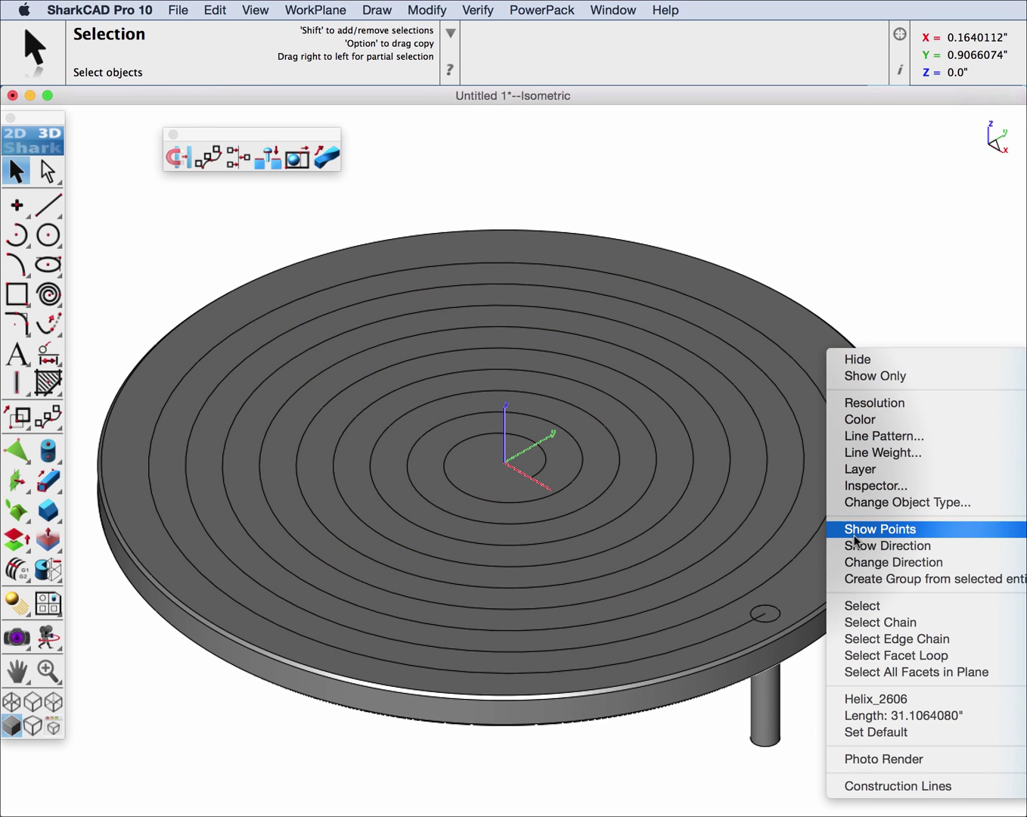
left_click(892, 717)
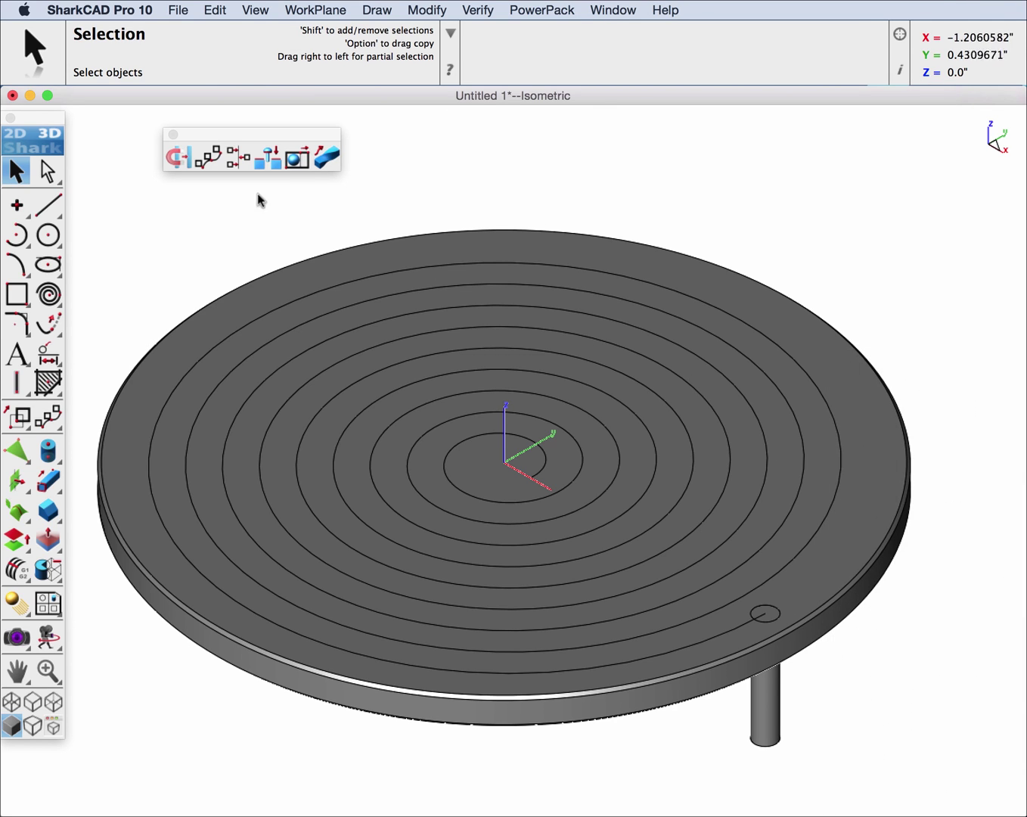
- Set the Path Duplicate quantity to the pasted length divided by 0.1, giving 194
left_click(213, 160)
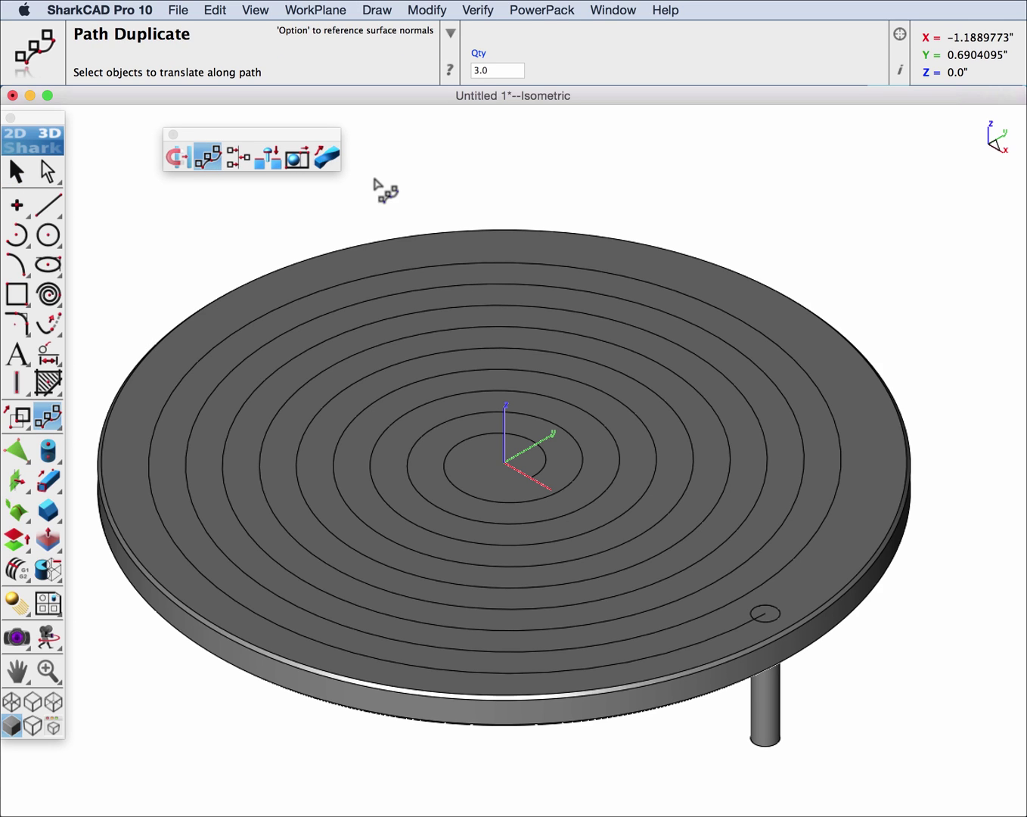
left_click(494, 70)
key("BackSpace")
key("BackSpace")
key("BackSpace")
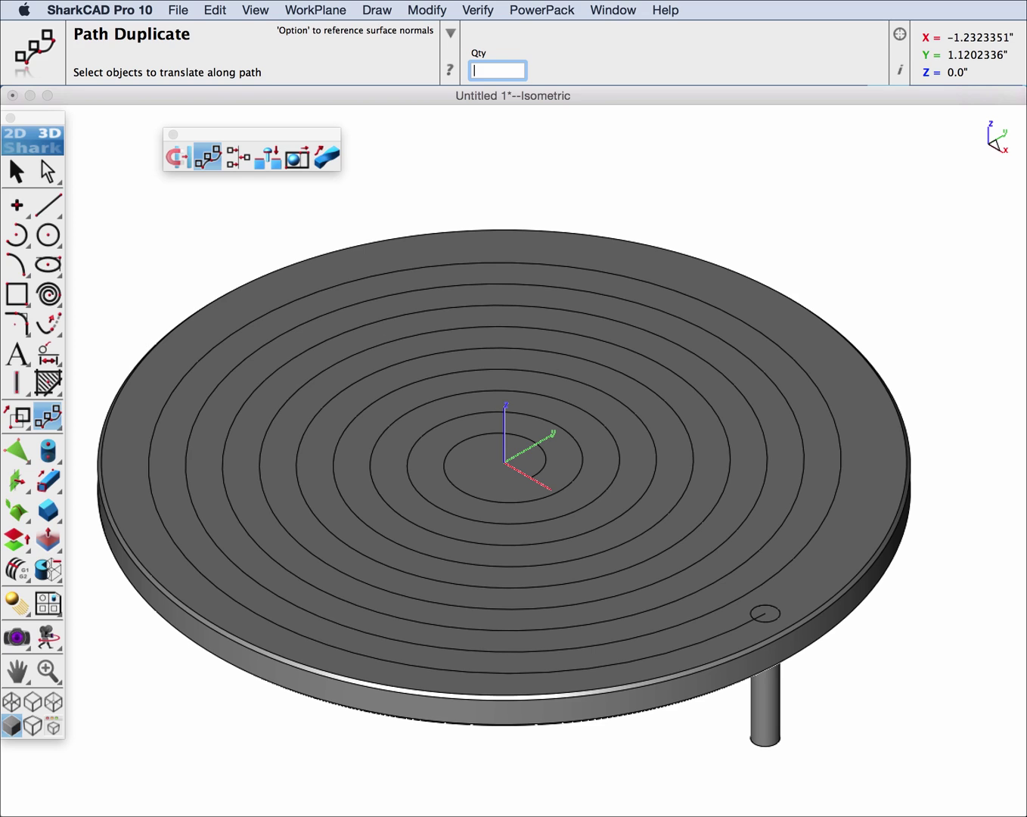
right_click(479, 67)
left_click(526, 113)
type("/0.16")
key("Return")
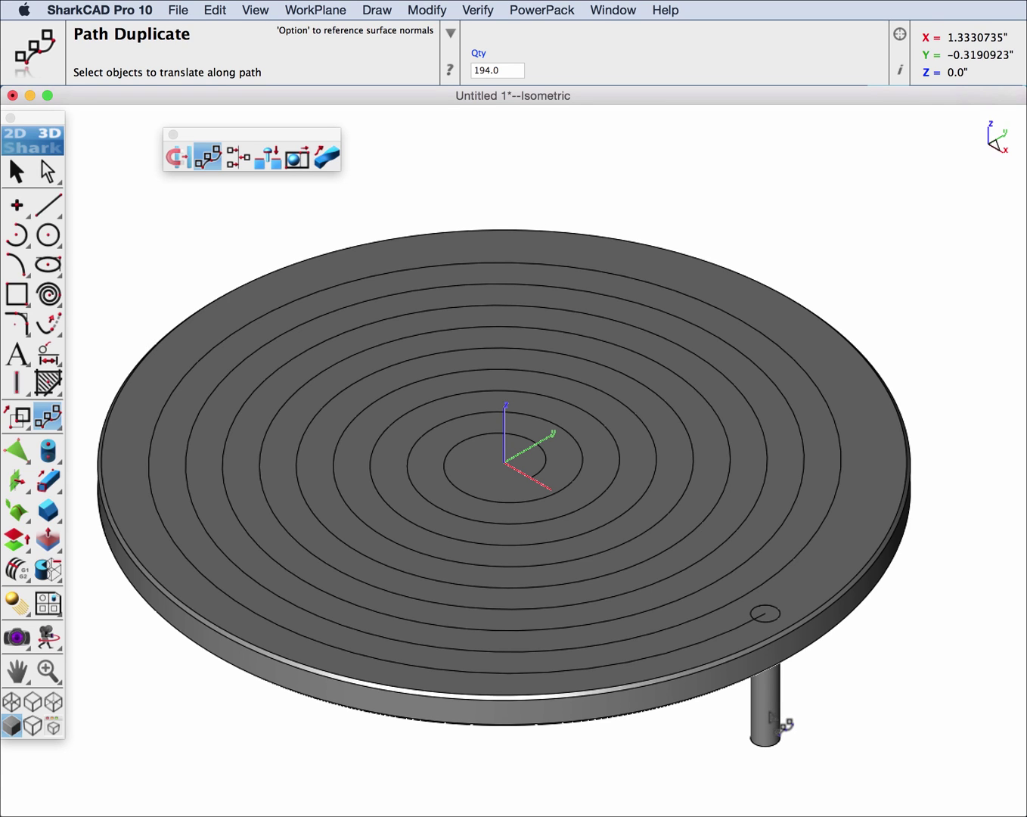
- Copy the cylinder 194 times along the spiral, with the origin at the spiral end and X-axis alignment
left_click(786, 725)
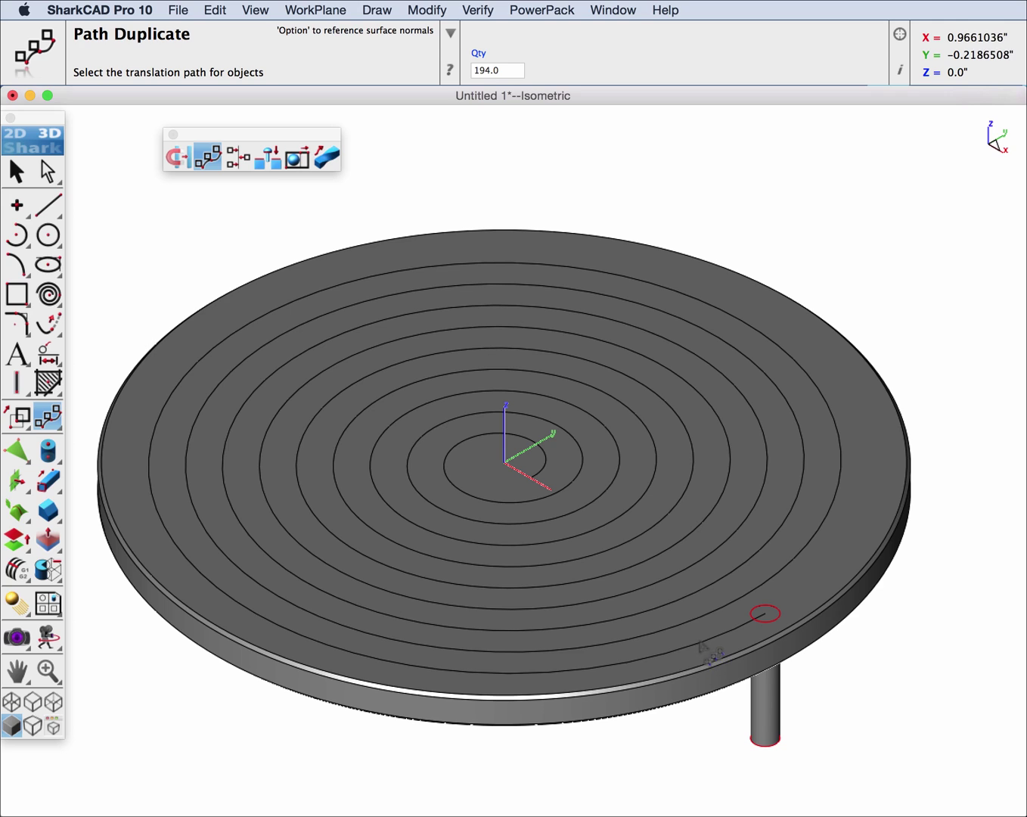
left_click(702, 646)
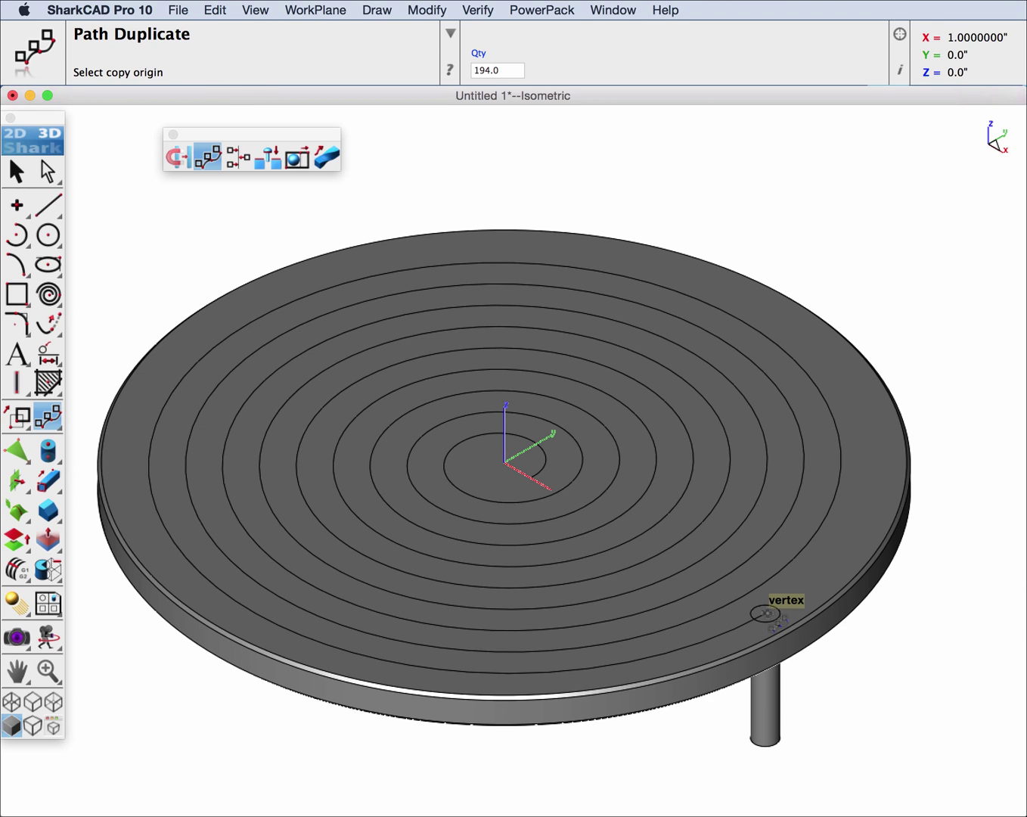
left_click(772, 620)
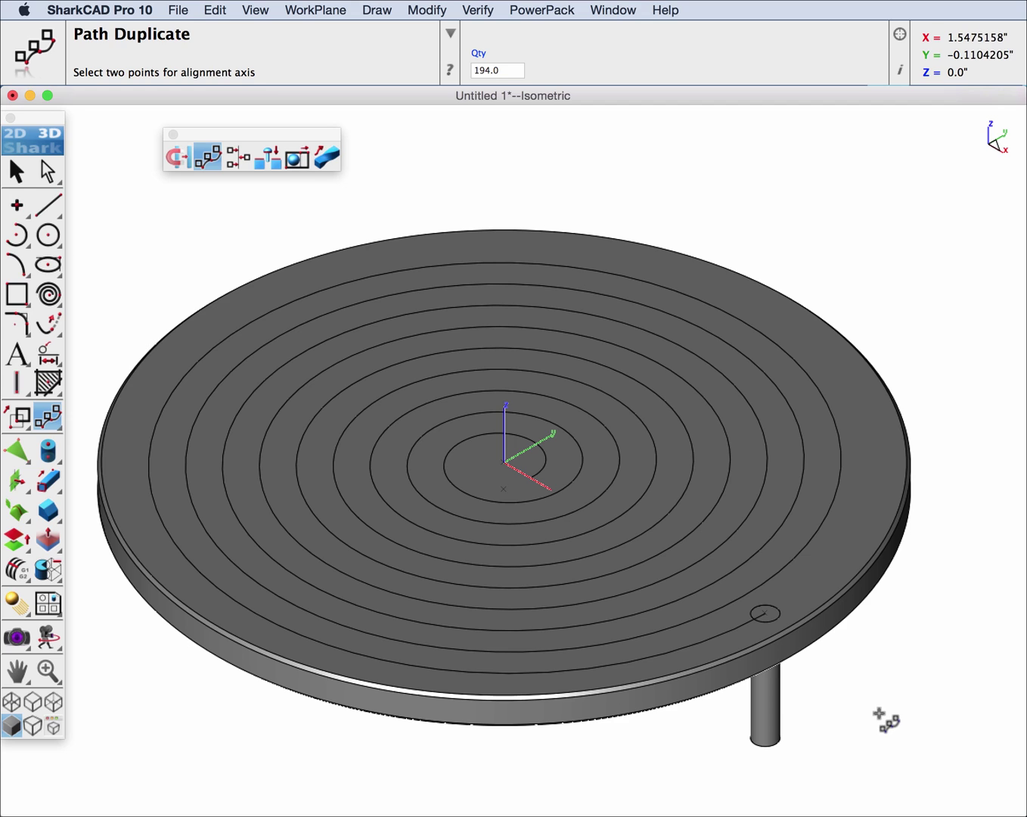
left_click(879, 713)
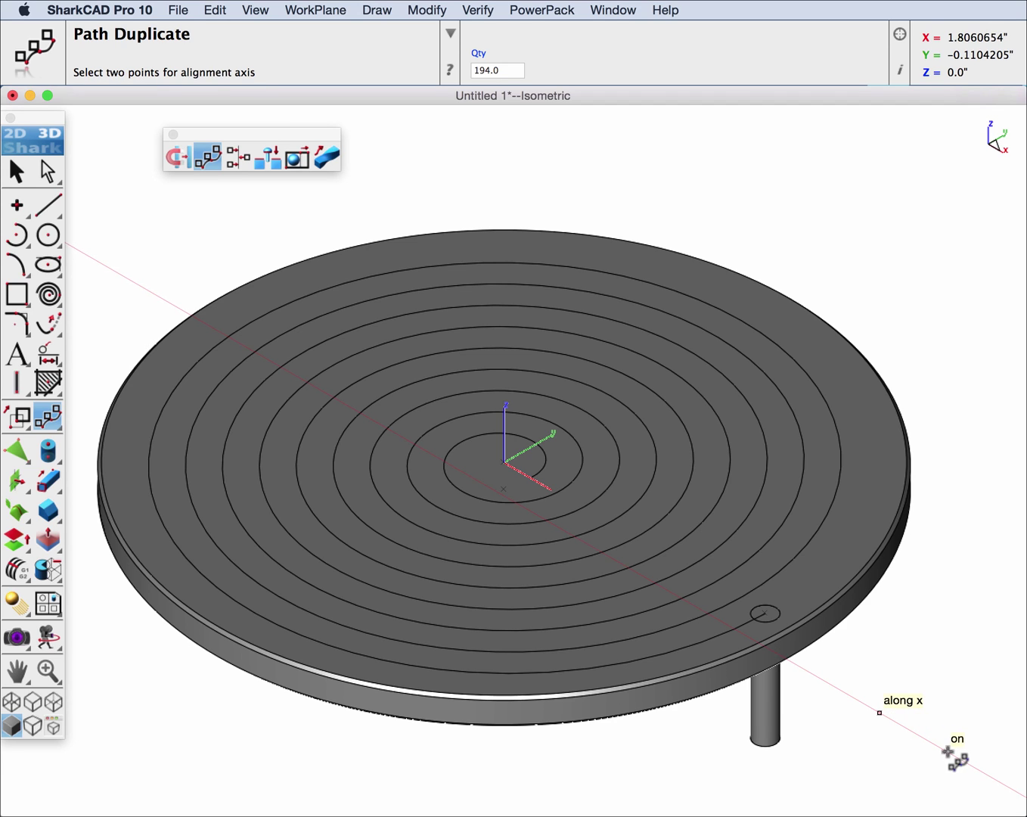
left_click(948, 751)
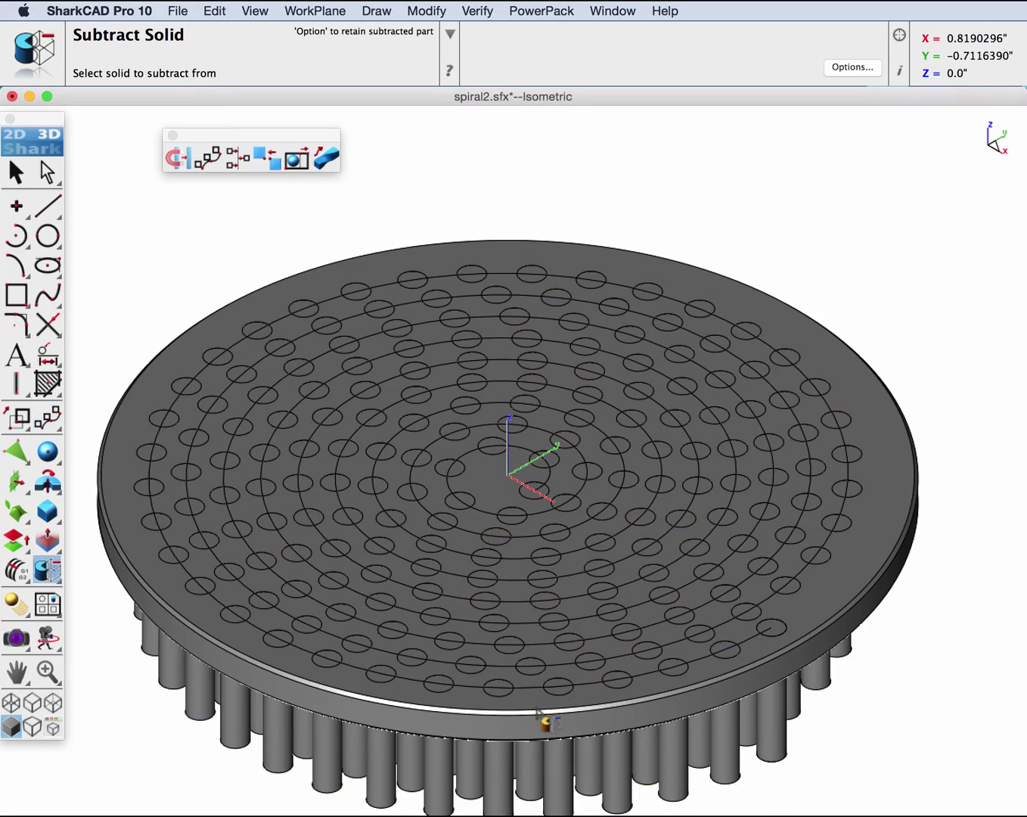
middle_click_drag(545, 722, 529, 685)
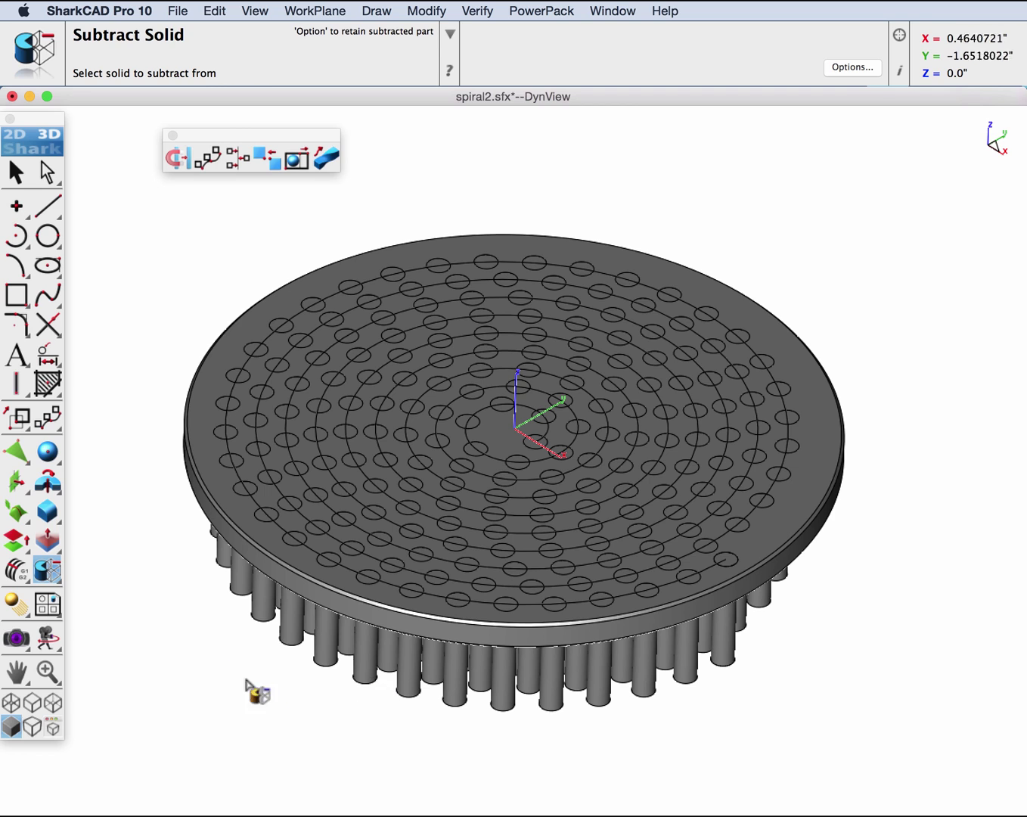
- Subtract all 194 cylinders from the disc in Front view, then orbit to inspect the holes
left_click(47, 569)
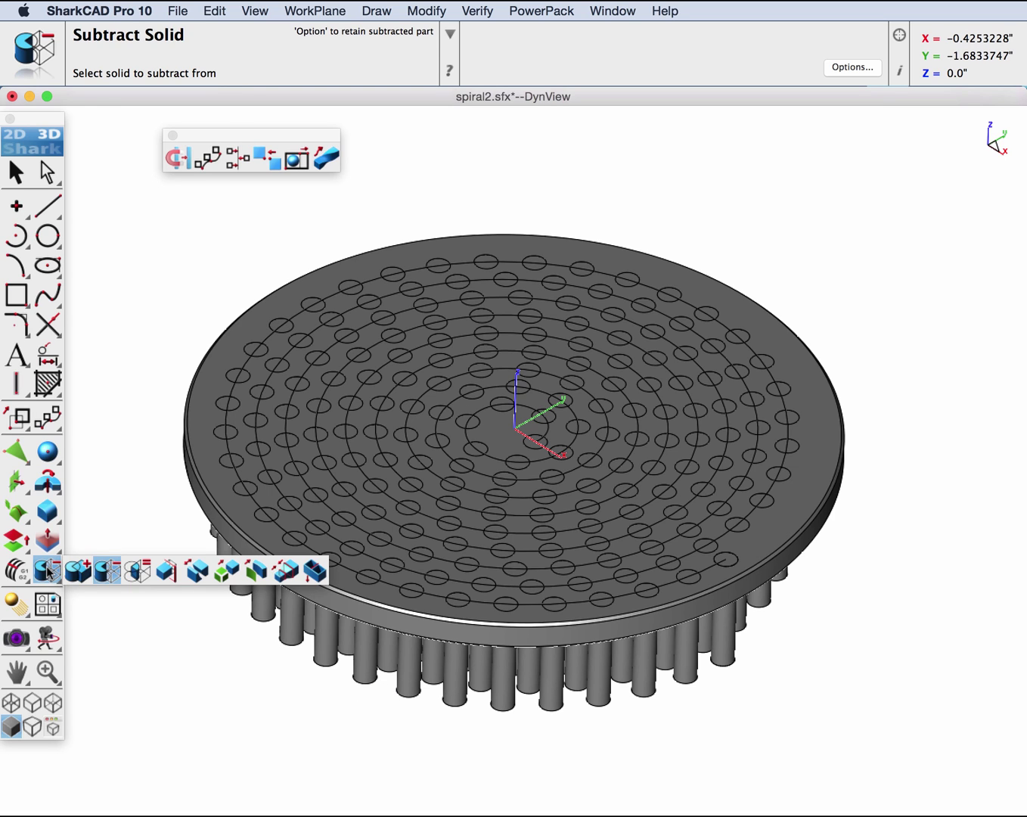
left_click(108, 571)
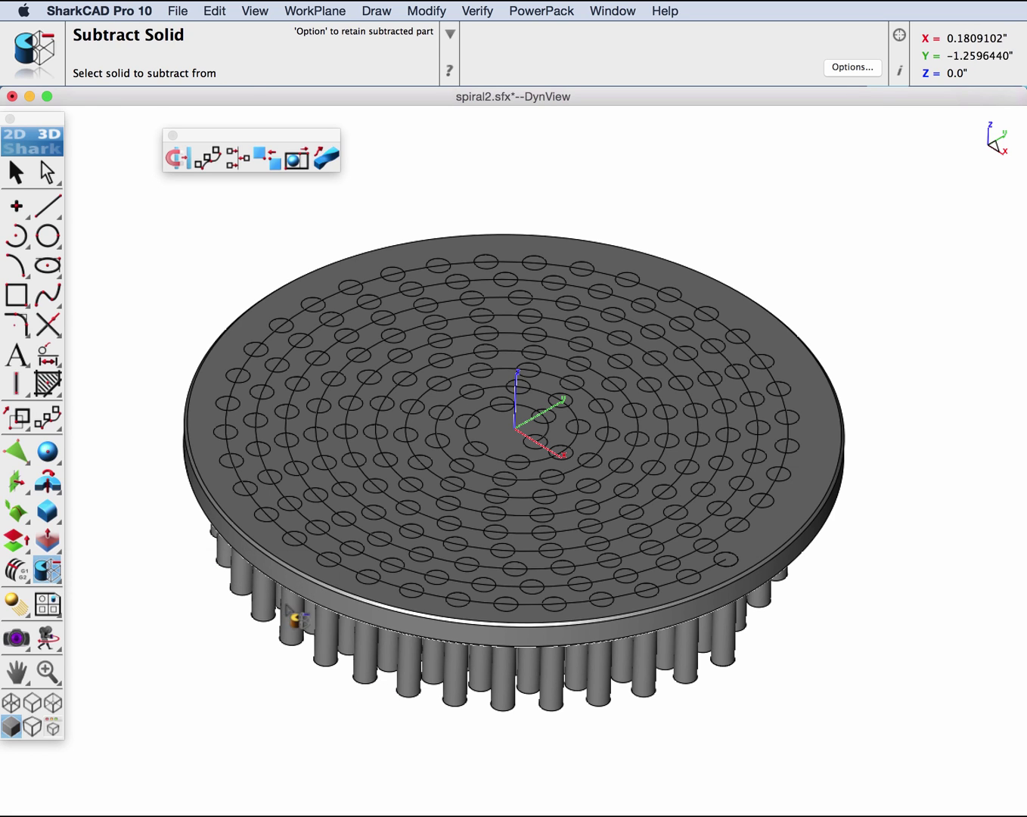
key("super+2")
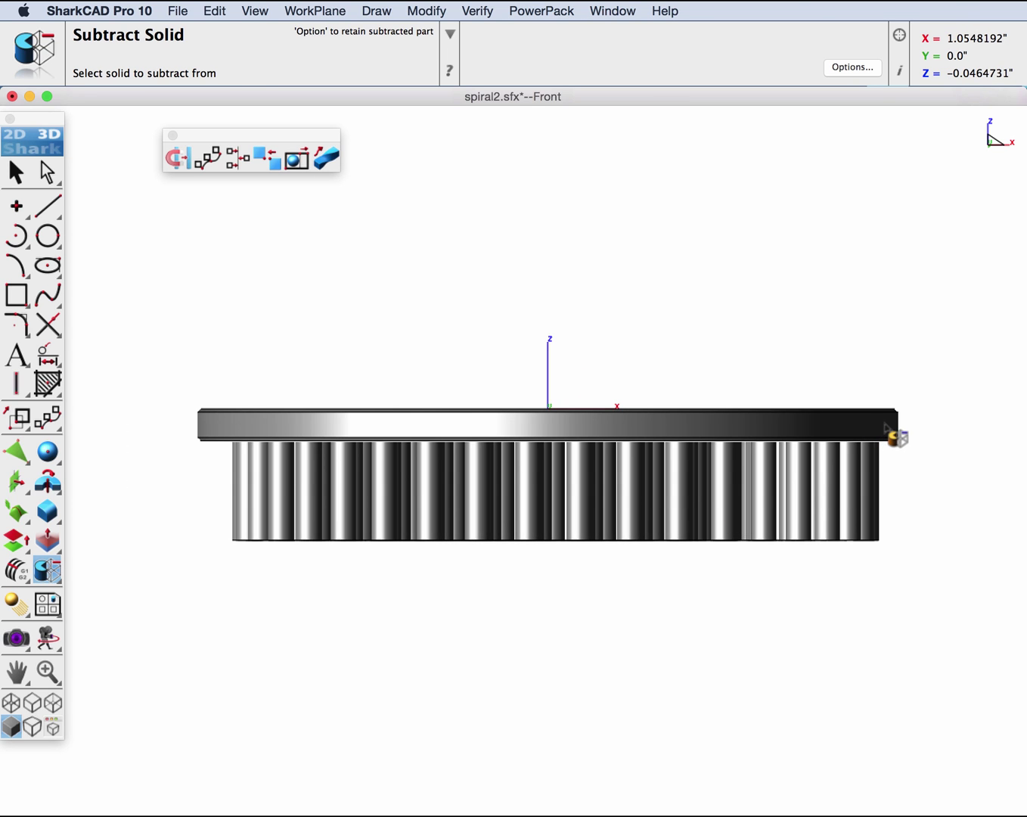
left_click(892, 438)
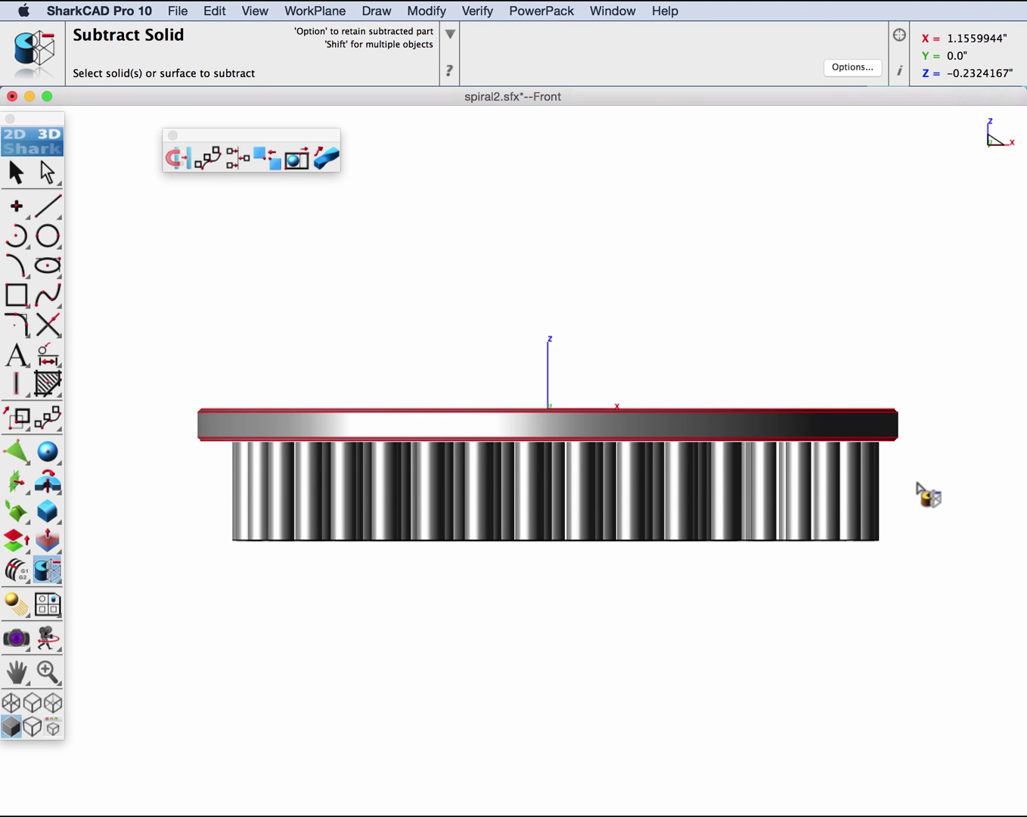
left_click_drag(919, 484, 193, 590)
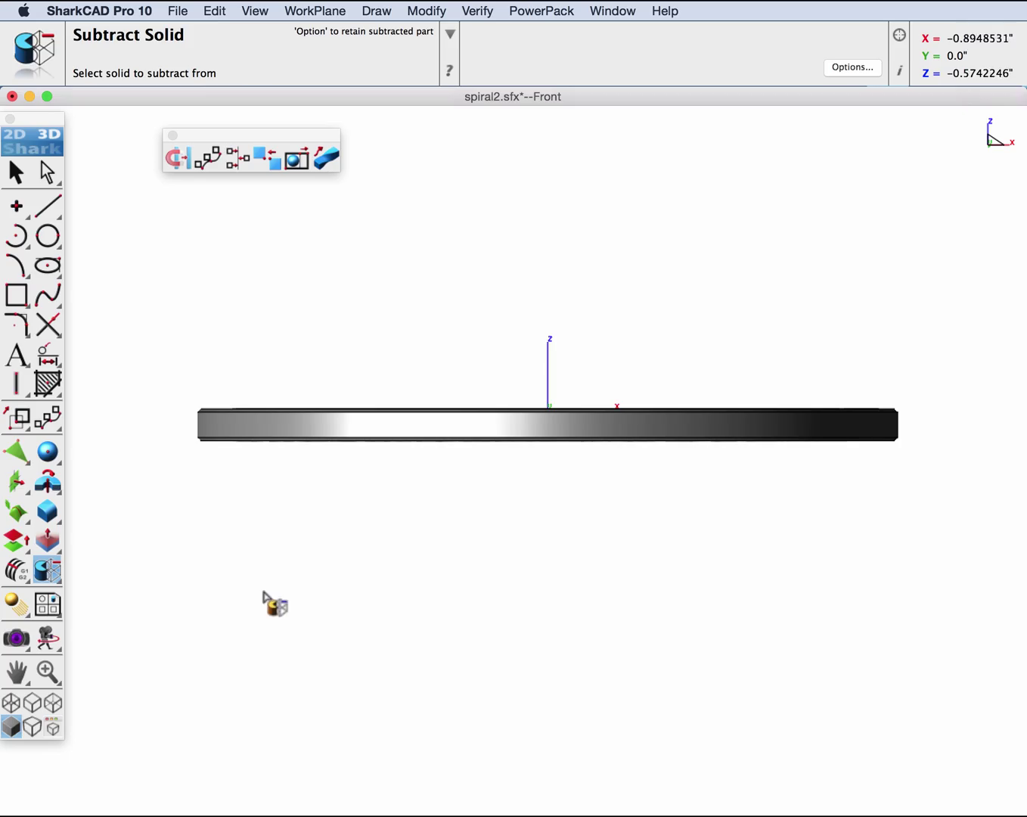
middle_click_drag(616, 254, 597, 470)
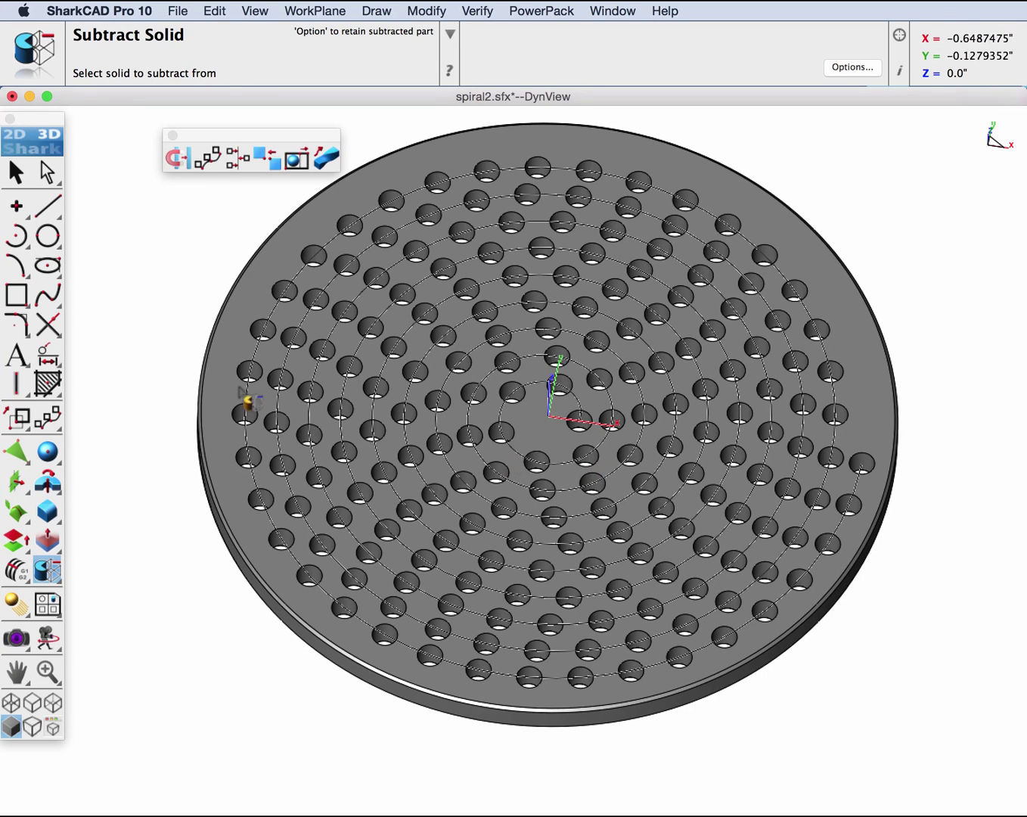